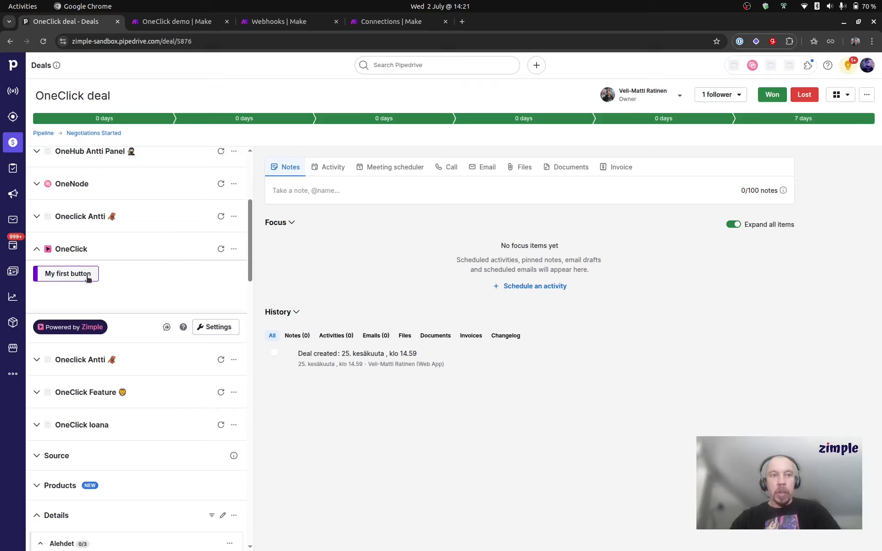
# - Review the Messaging settings of My first button in the OneClick settings on the Pipedrive deal, then close them without changes
pyautogui.click(173, 22)
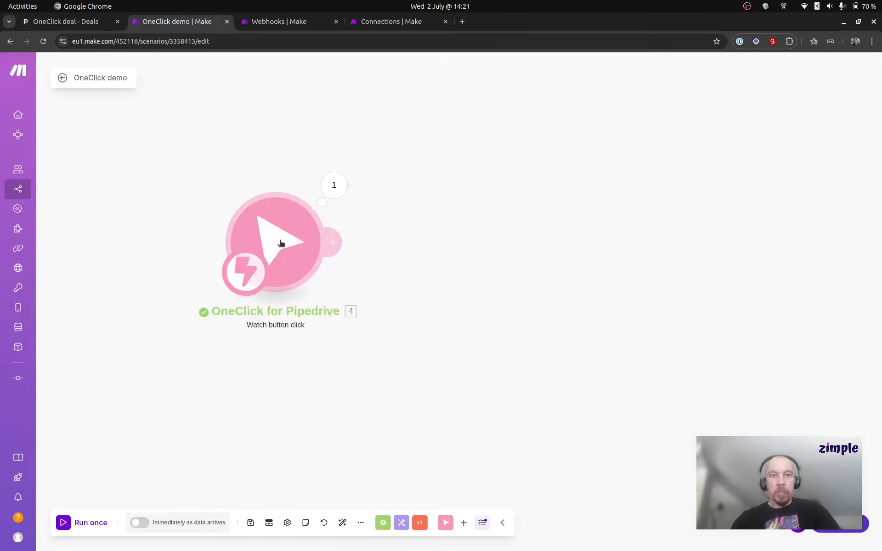
pyautogui.click(66, 22)
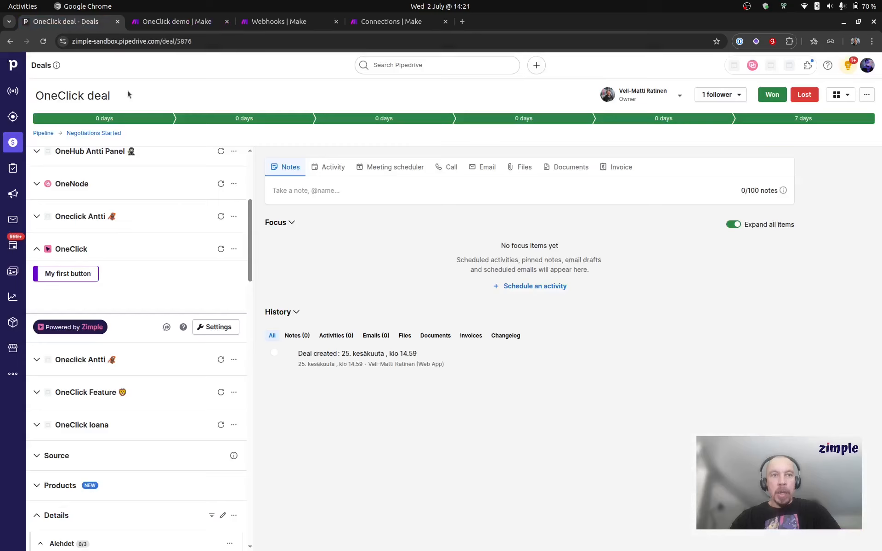
pyautogui.click(217, 327)
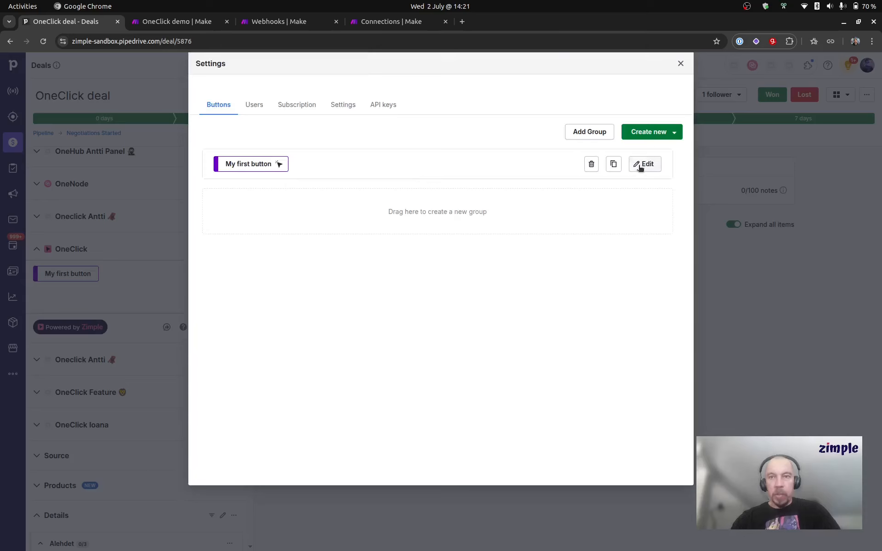
pyautogui.click(640, 166)
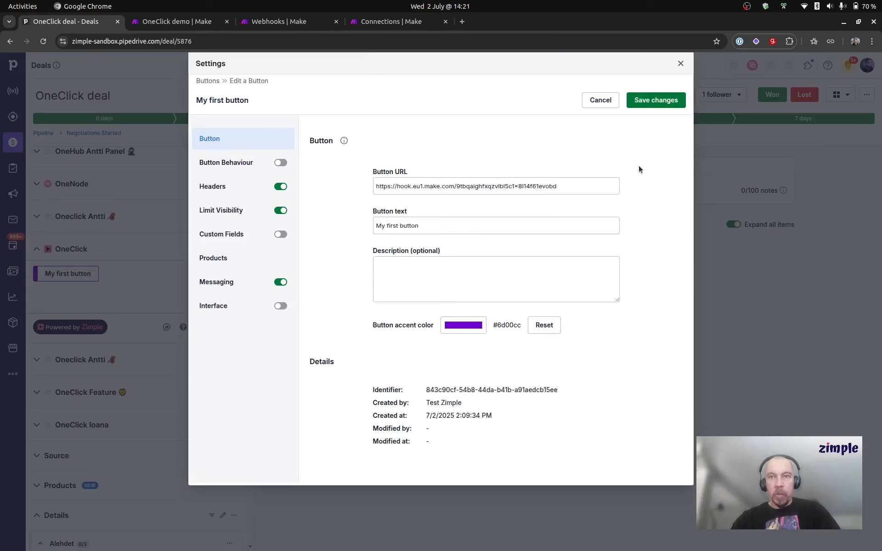
pyautogui.click(248, 285)
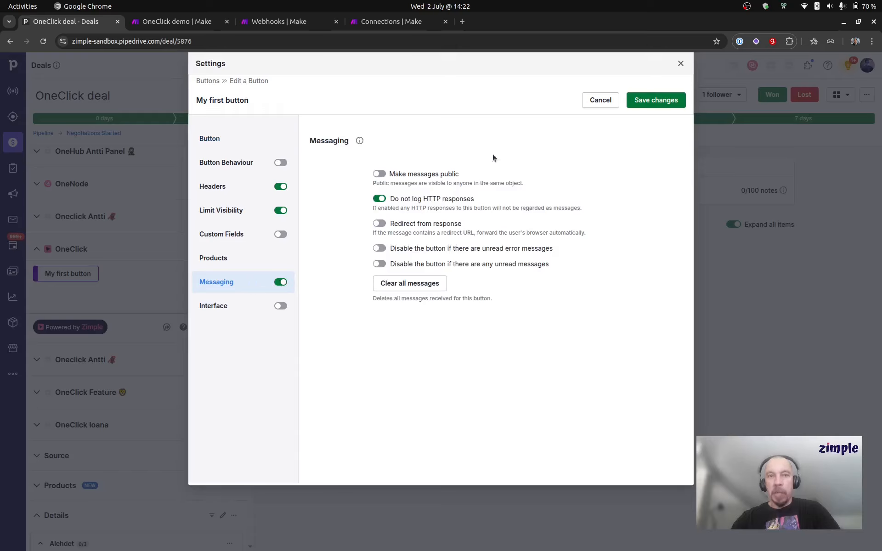
pyautogui.click(605, 100)
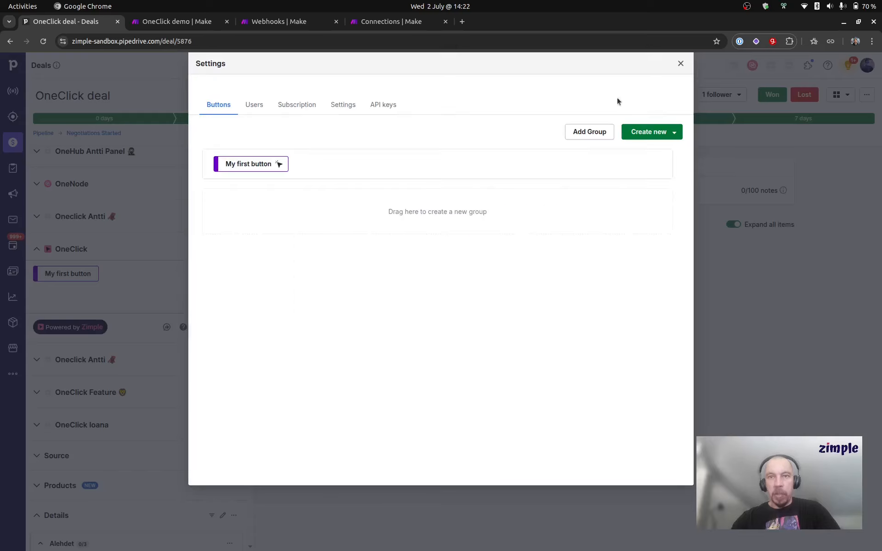
pyautogui.click(681, 63)
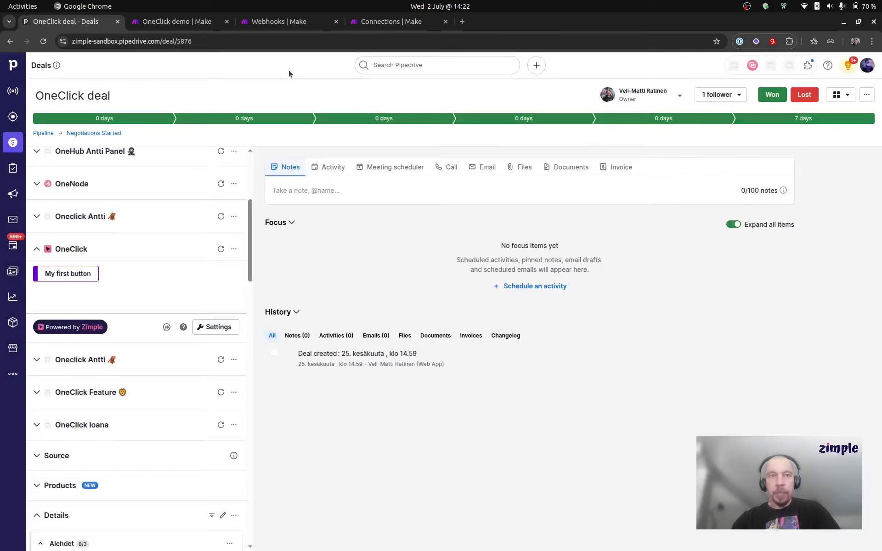
# - In the OneClick demo scenario in Make, add a OneClick for Pipedrive Send message module after Watch button click
pyautogui.click(178, 21)
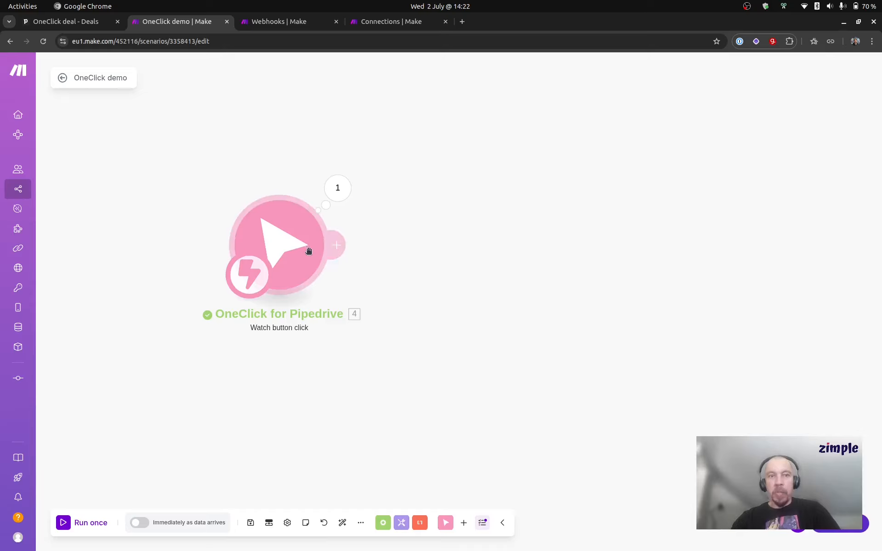
pyautogui.click(344, 250)
pyautogui.write('onec')
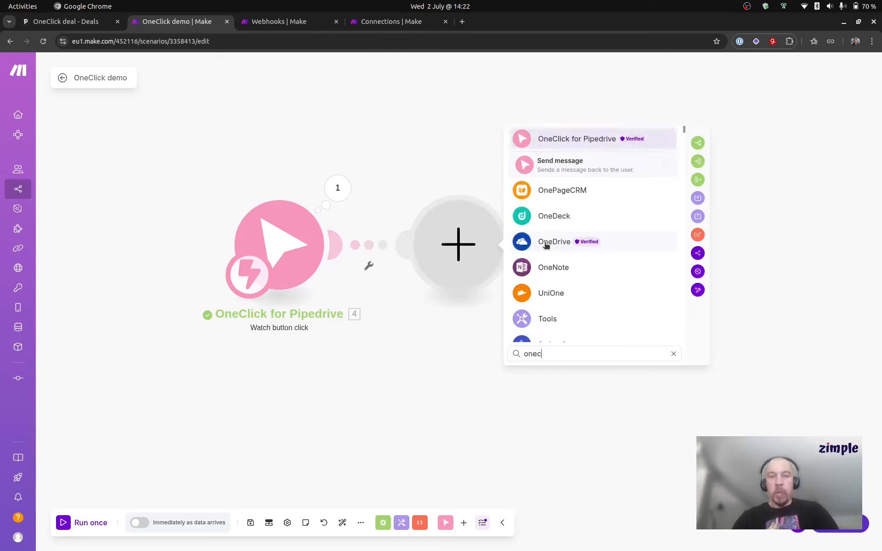
pyautogui.write('lick')
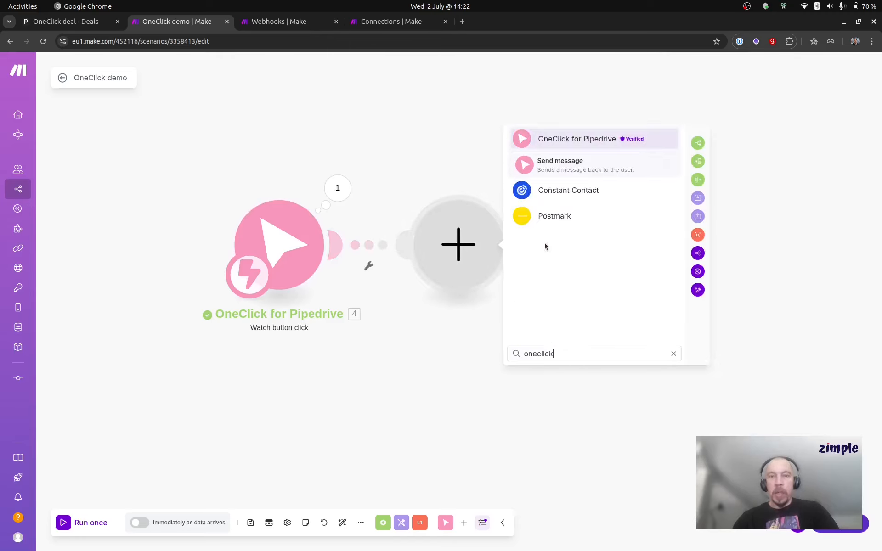
pyautogui.click(575, 171)
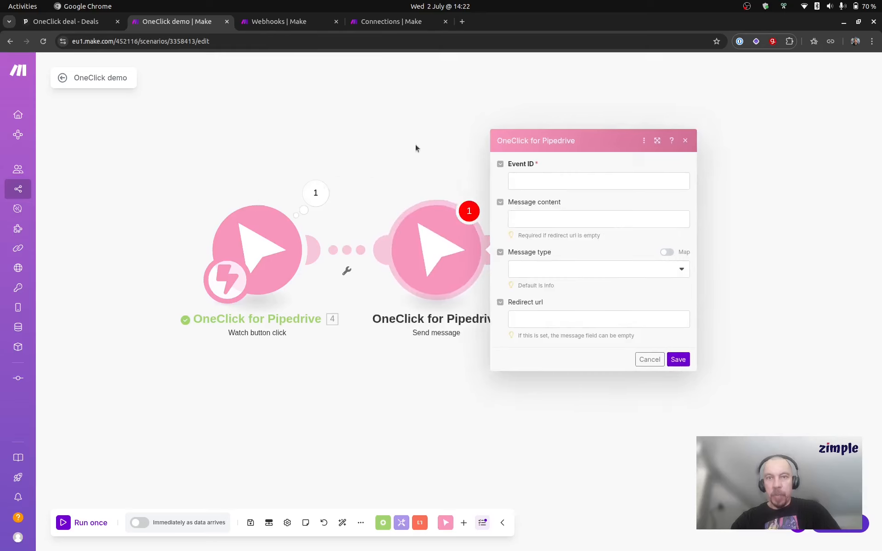
# - Map the Send message module's Event ID to the trigger's body Event id and enter "Hello!" as the message content
pyautogui.click(512, 179)
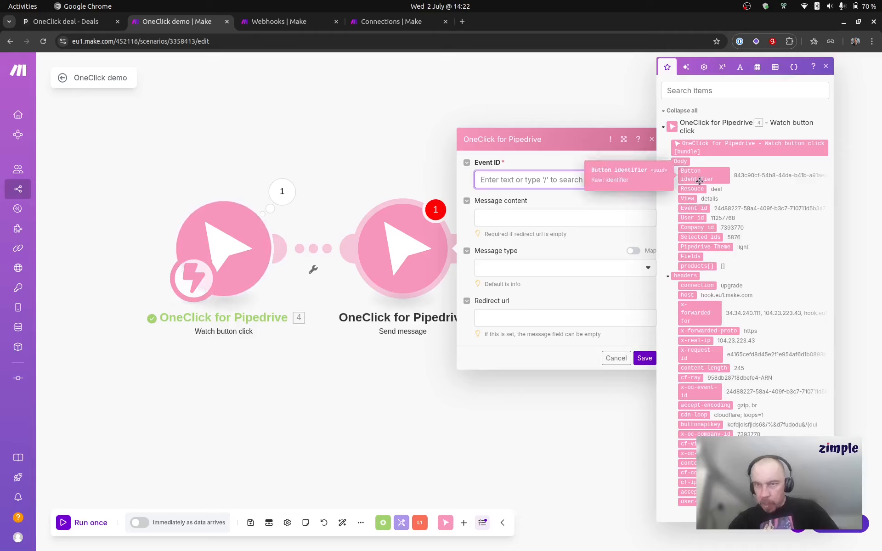
pyautogui.click(706, 207)
pyautogui.click(597, 202)
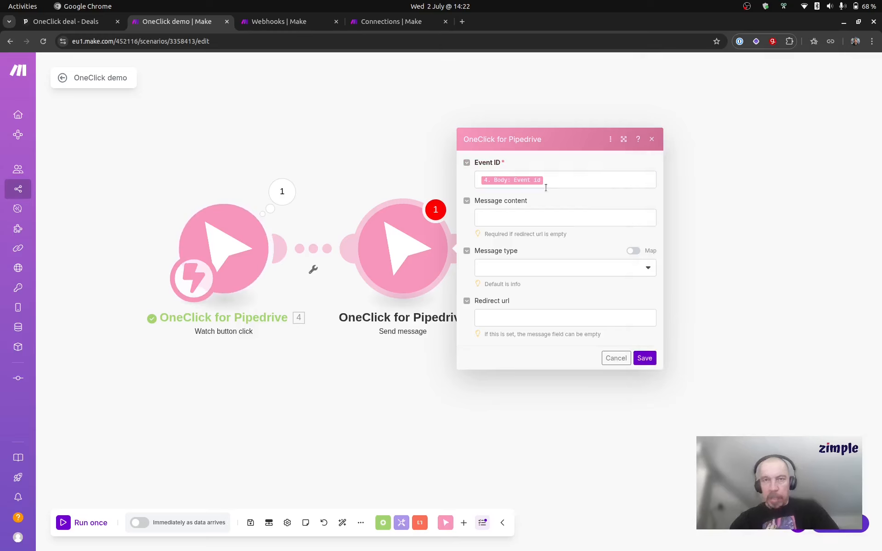
pyautogui.click(582, 216)
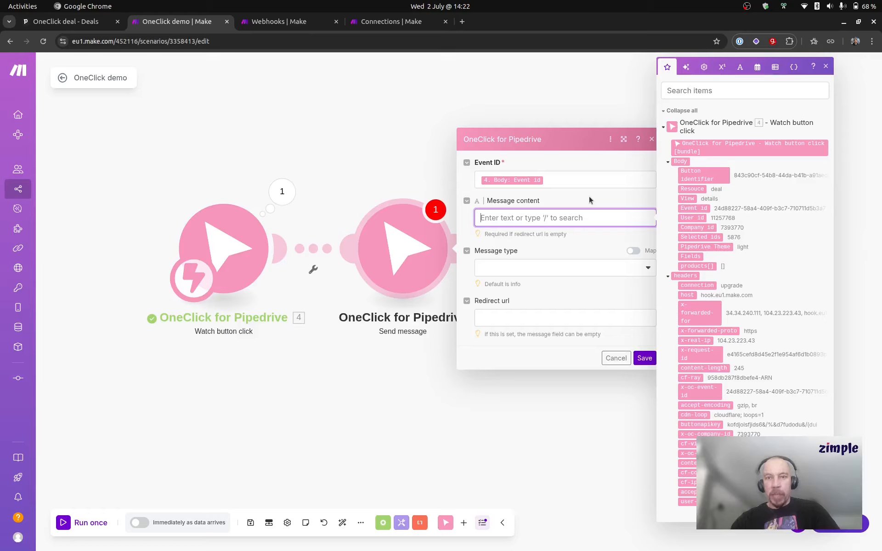
pyautogui.write('Hello!')
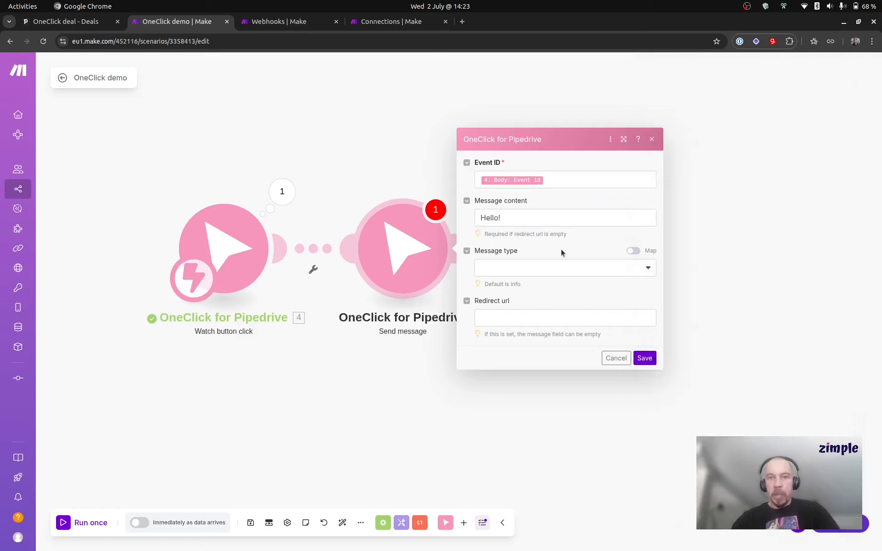
# - Set the message type to info, leave the redirect URL empty, and save the Send message module
pyautogui.click(559, 268)
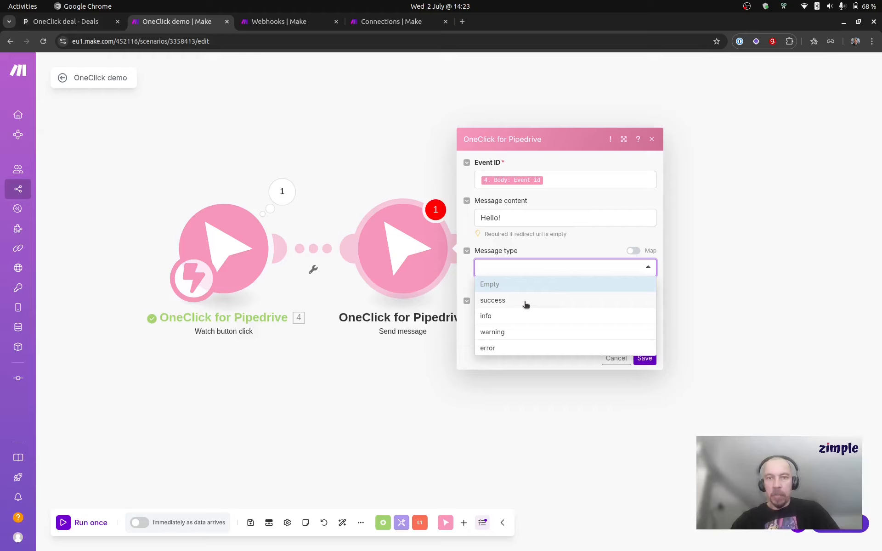
pyautogui.click(526, 317)
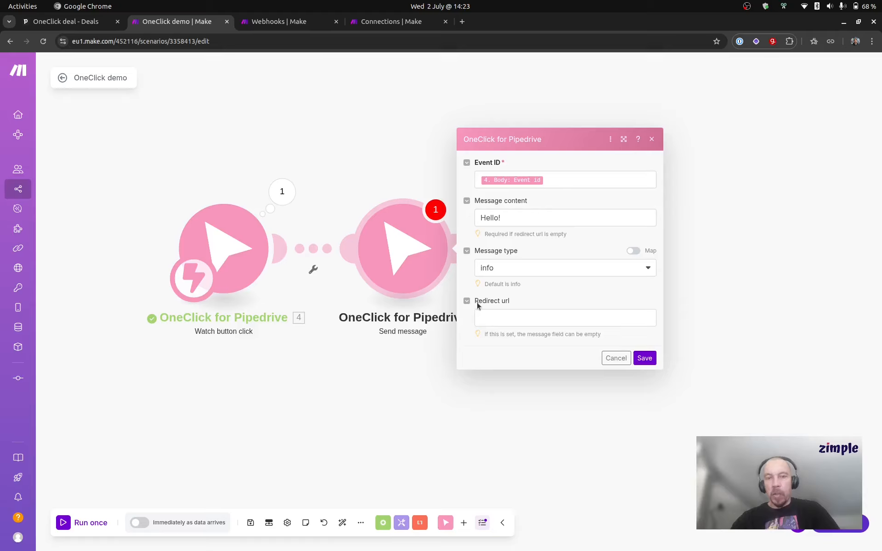
pyautogui.click(512, 317)
pyautogui.click(531, 305)
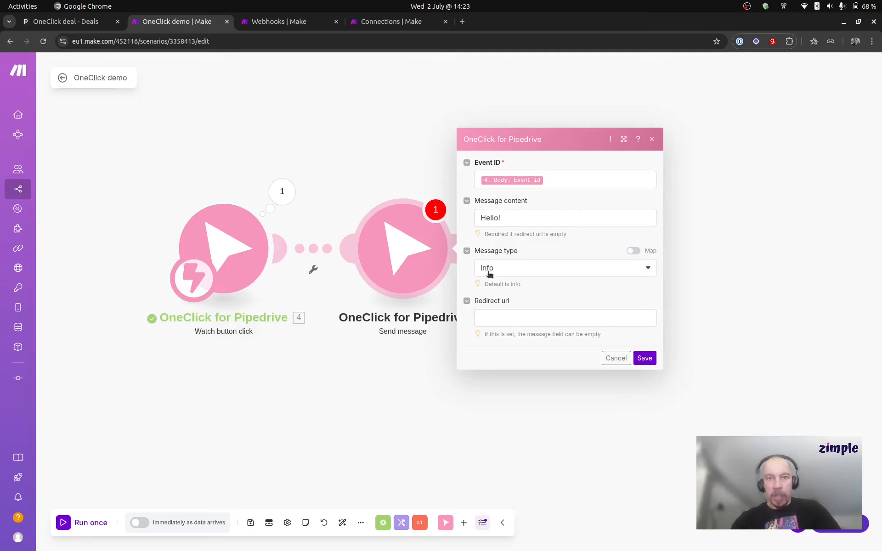
pyautogui.click(644, 359)
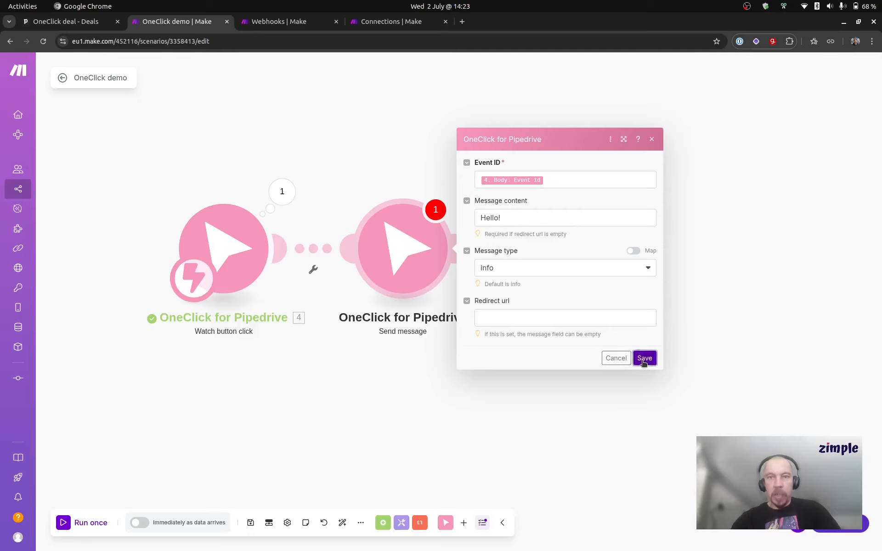
# - Test a single scenario run by triggering My first button on the Pipedrive deal and read the message it receives
pyautogui.click(87, 524)
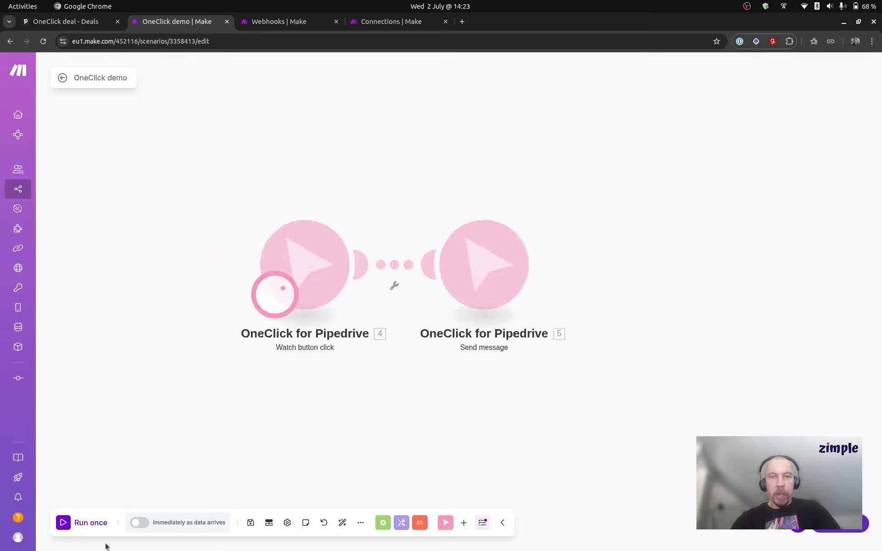
pyautogui.click(71, 23)
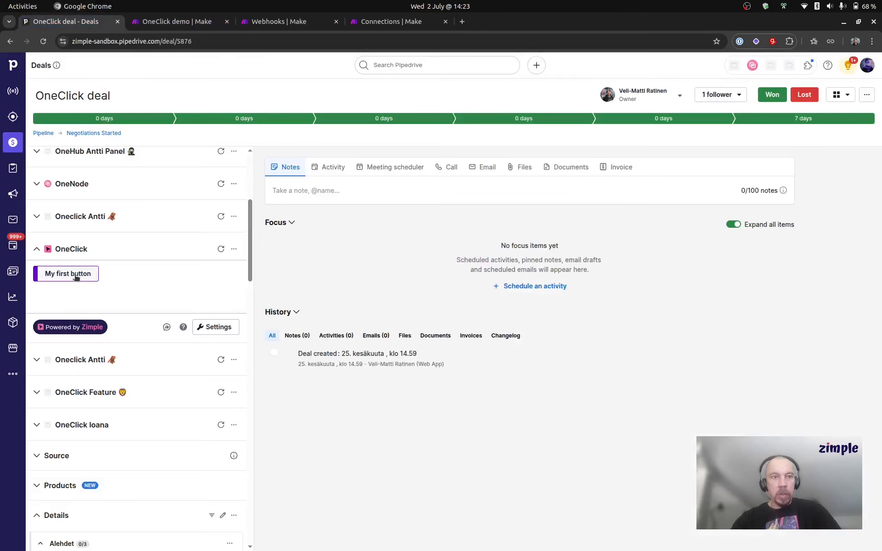
pyautogui.click(76, 275)
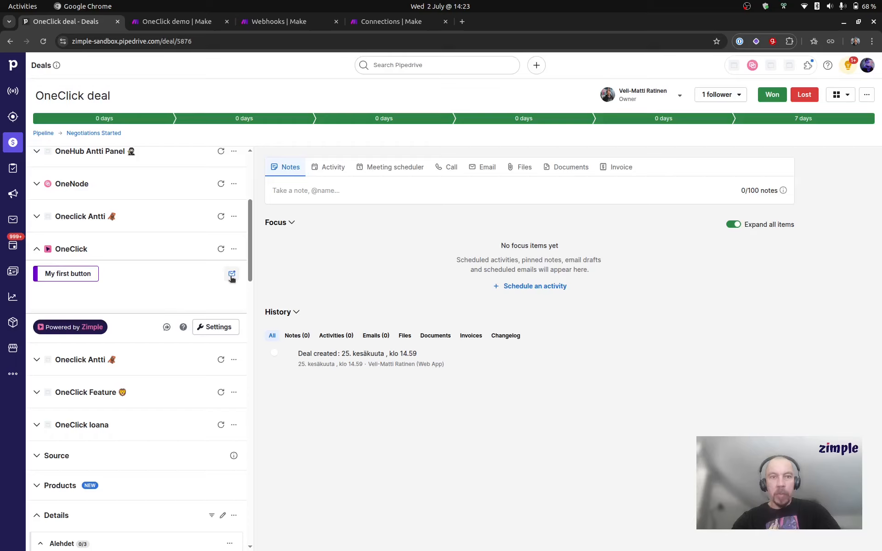
pyautogui.click(232, 275)
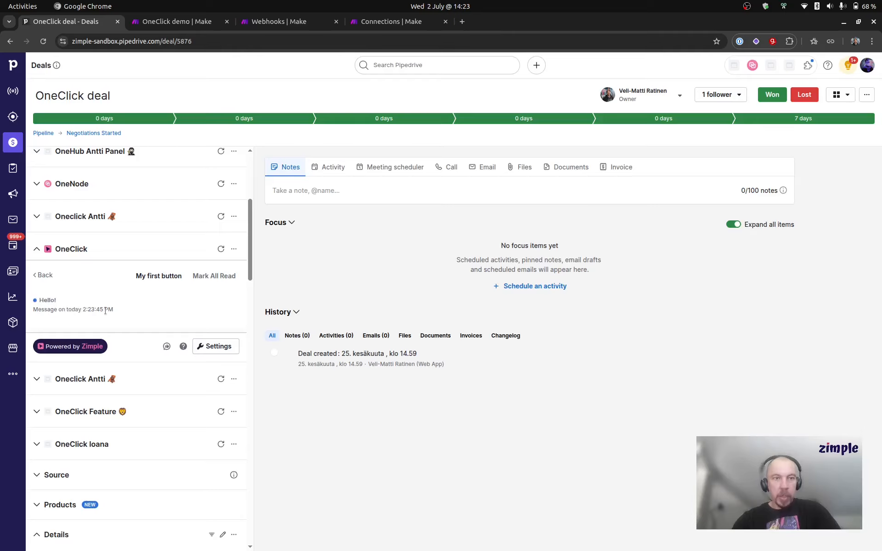
pyautogui.click(37, 275)
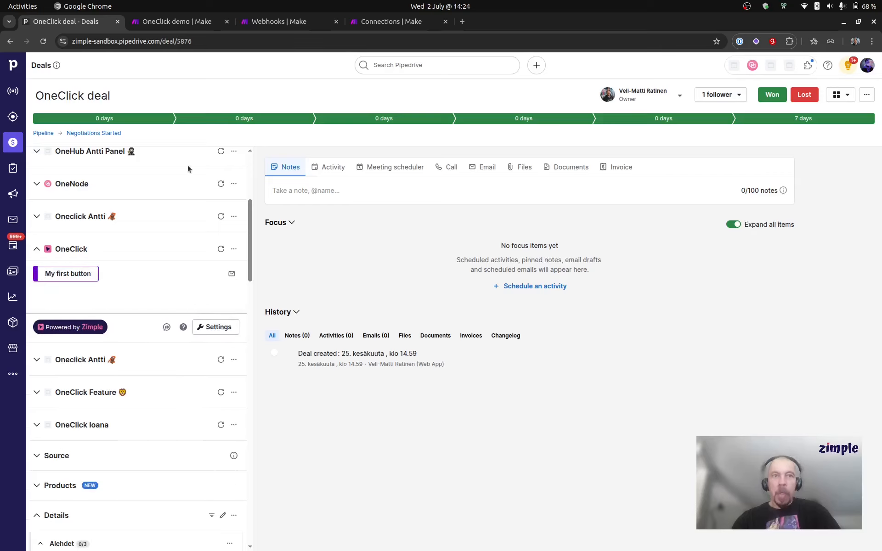
# - Return to the Make scenario and space the Send message module farther from the Watch button click module
pyautogui.click(177, 21)
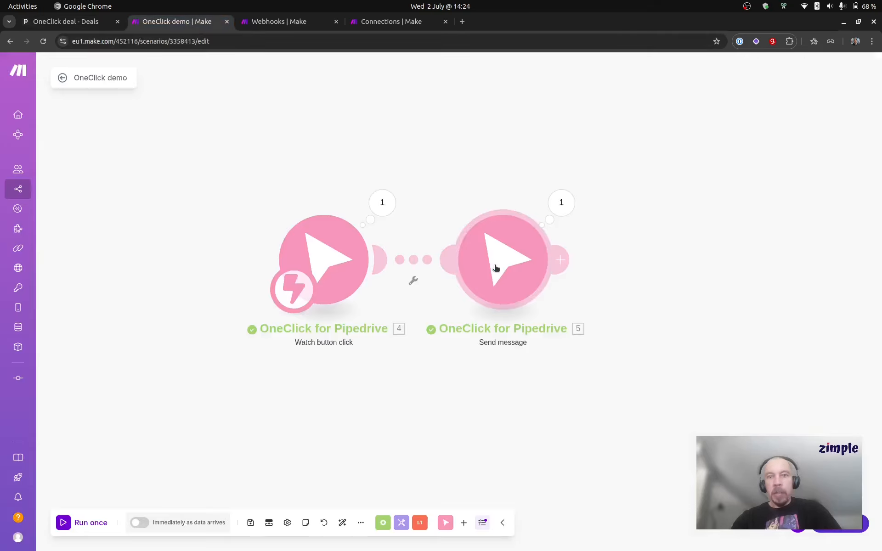
pyautogui.moveTo(529, 189); pyautogui.dragTo(431, 184)
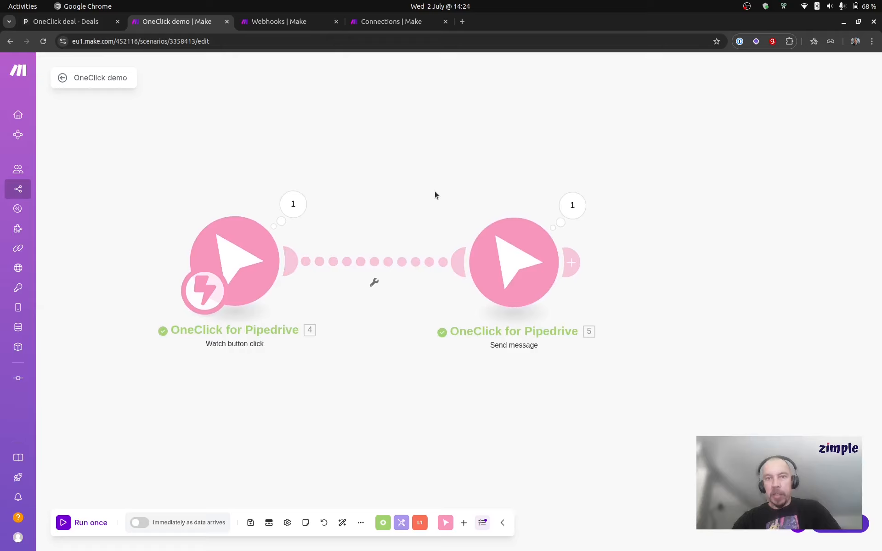
pyautogui.scroll(-2, 435, 196)
pyautogui.moveTo(438, 191); pyautogui.dragTo(395, 192)
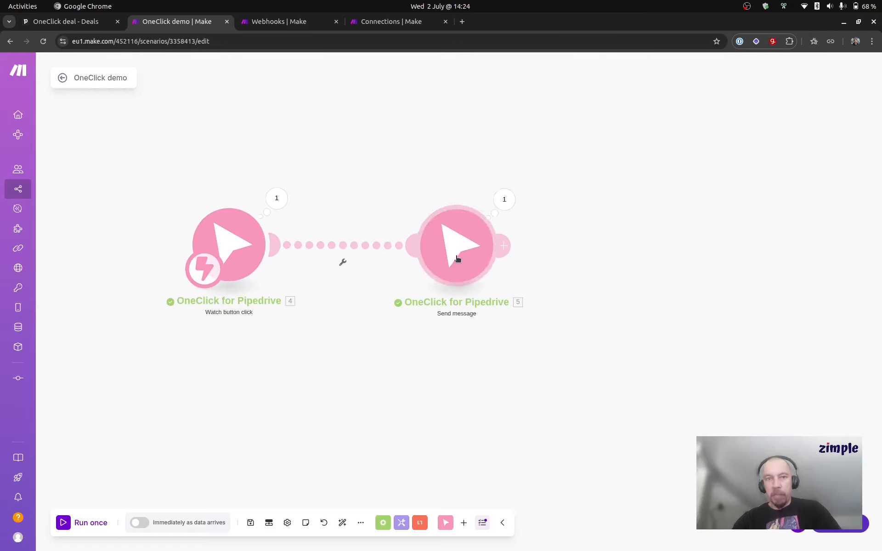
pyautogui.moveTo(457, 260); pyautogui.dragTo(441, 259)
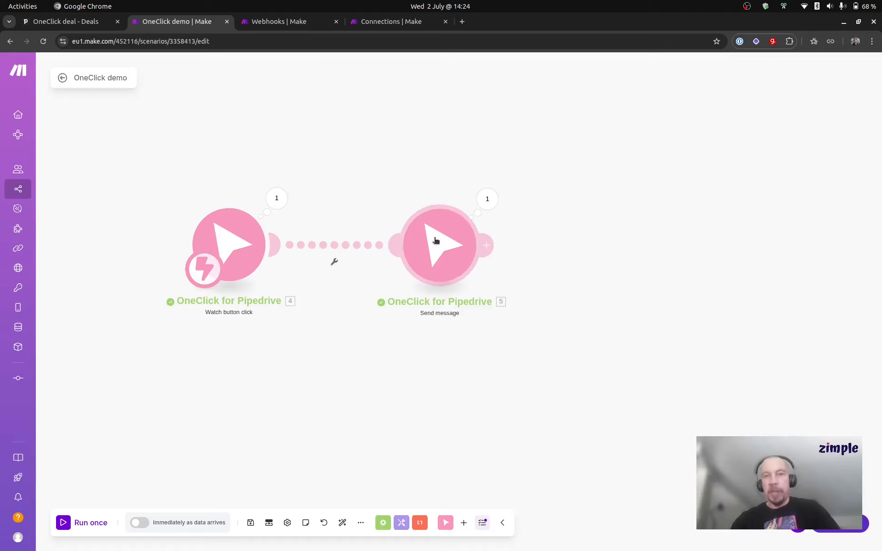
pyautogui.scroll(-1, 382, 165)
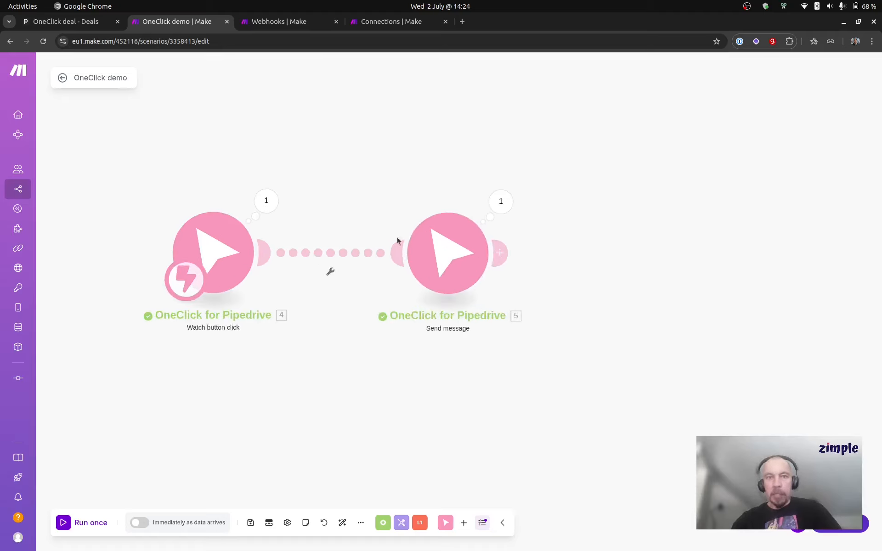
# - Add a Break error handler to Watch button click with 3 attempts at 15-minute intervals, and place it farther from the trigger
pyautogui.rightClick(233, 246)
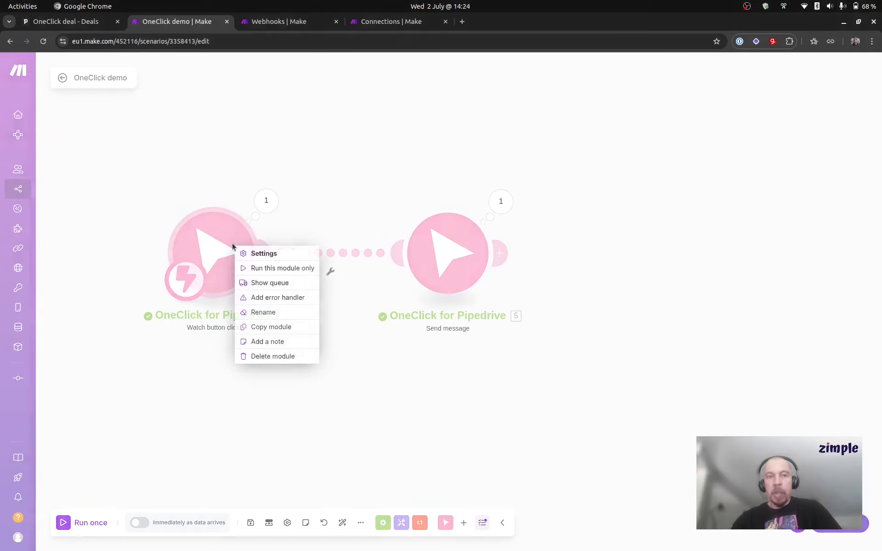
pyautogui.click(299, 297)
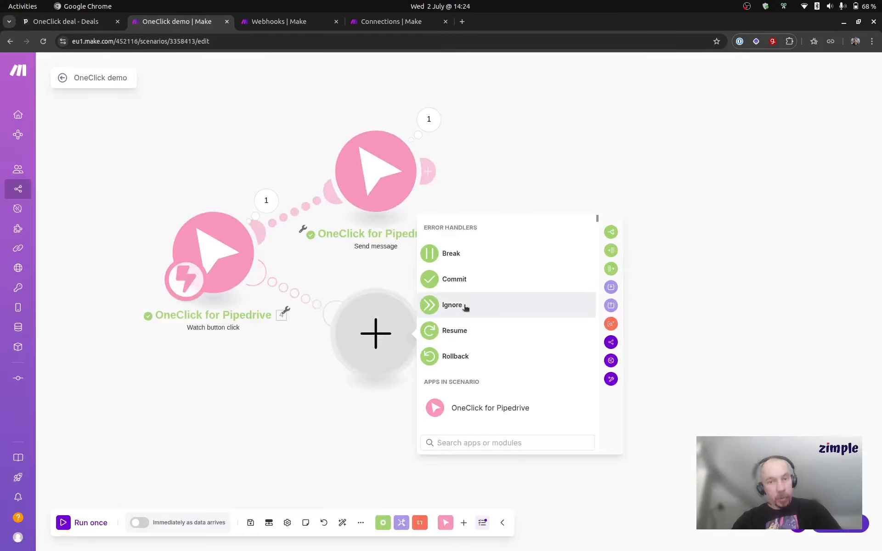
pyautogui.click(483, 256)
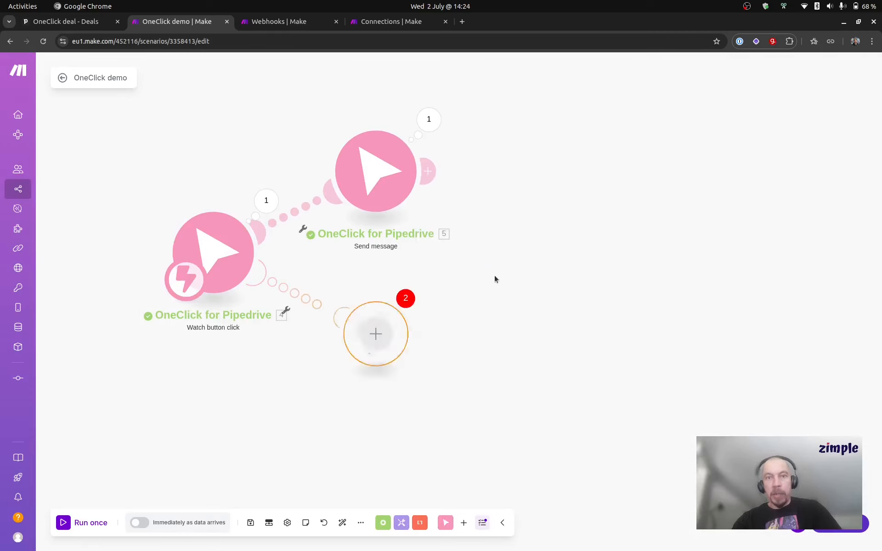
pyautogui.click(496, 380)
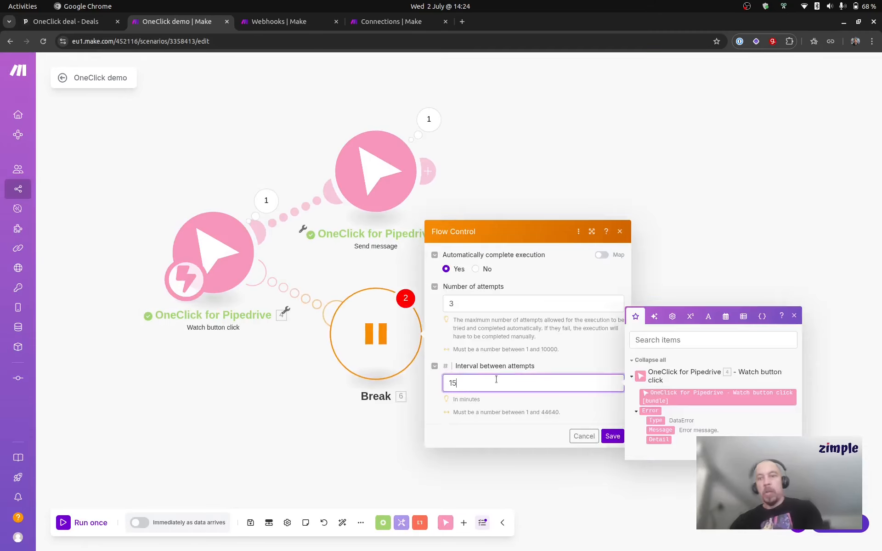
pyautogui.click(613, 436)
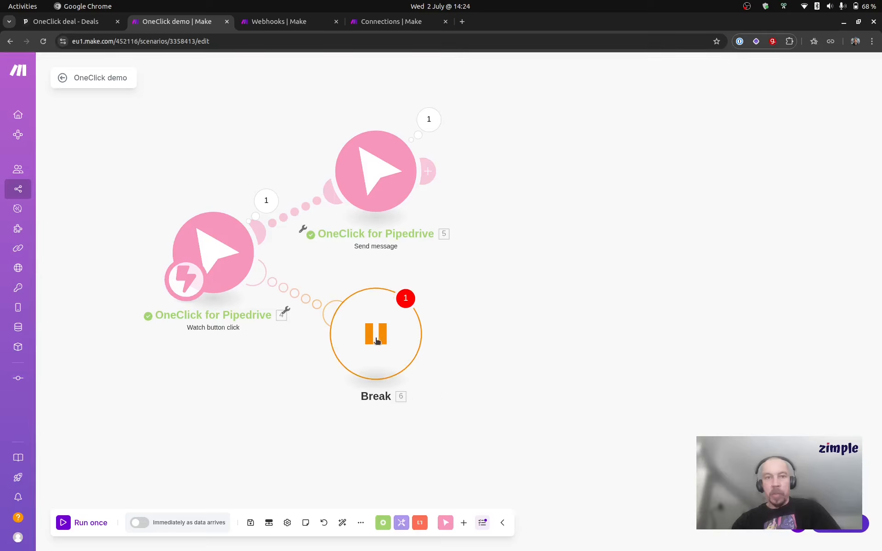
pyautogui.moveTo(390, 339); pyautogui.dragTo(490, 372)
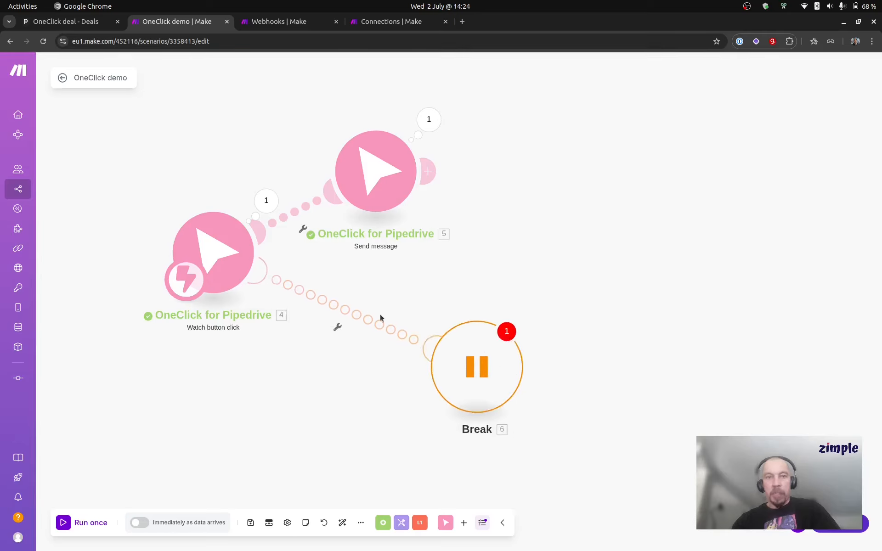
# - Clone the Send message module and insert the copy into the error route between Watch button click and Break
pyautogui.rightClick(406, 202)
pyautogui.click(427, 251)
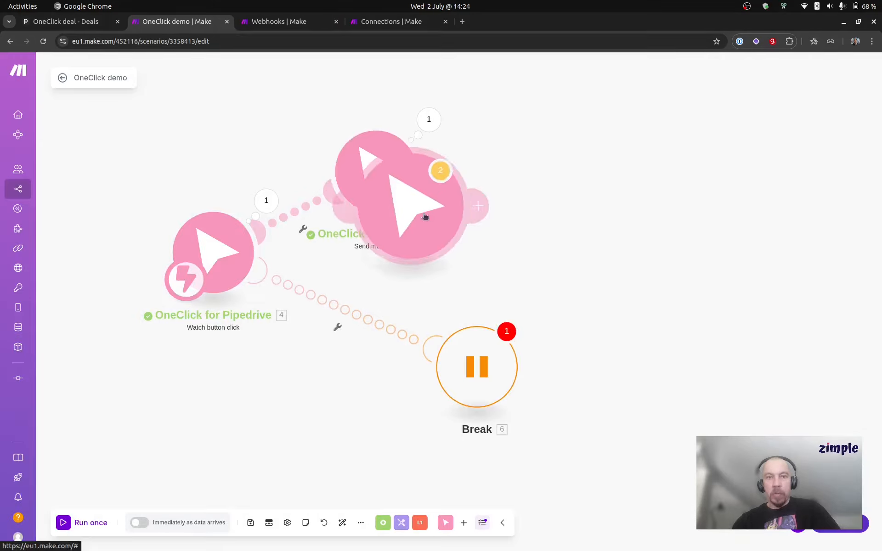
pyautogui.moveTo(488, 377); pyautogui.dragTo(554, 362)
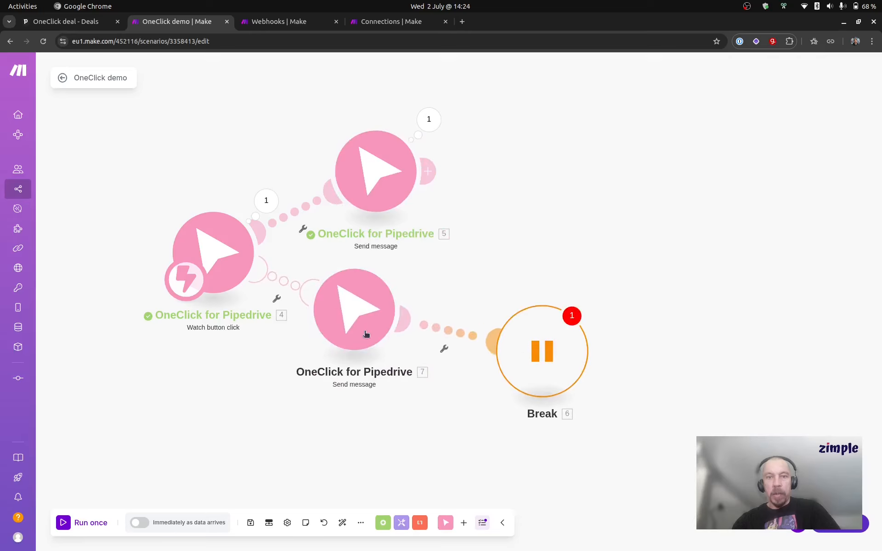
pyautogui.moveTo(349, 329); pyautogui.dragTo(374, 360)
# - Configure the error-route Send message module with message type error and content "That didn't work", and save it
pyautogui.click(376, 345)
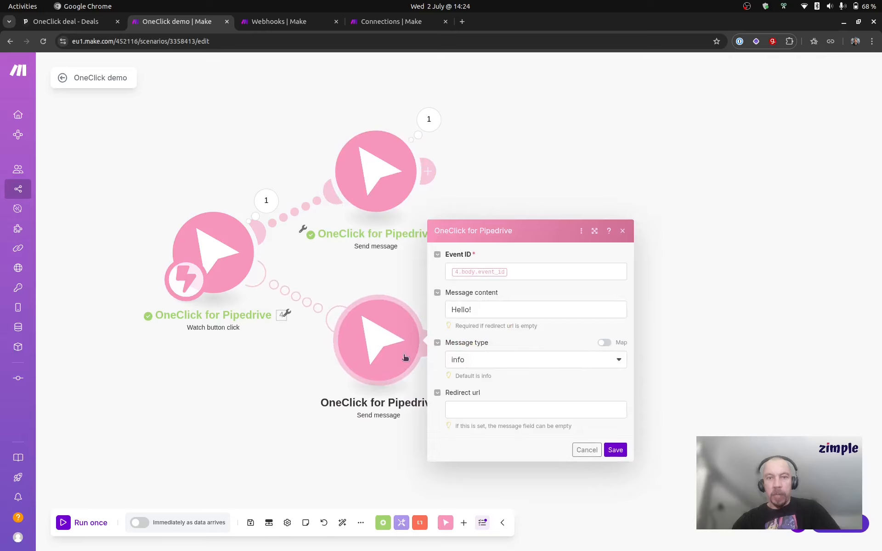
pyautogui.click(497, 363)
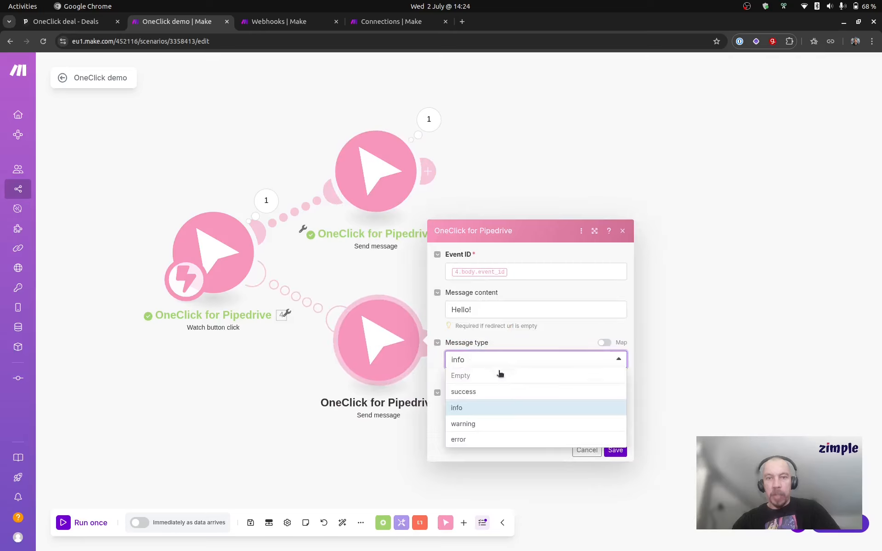
pyautogui.click(502, 443)
pyautogui.moveTo(476, 311); pyautogui.dragTo(411, 295)
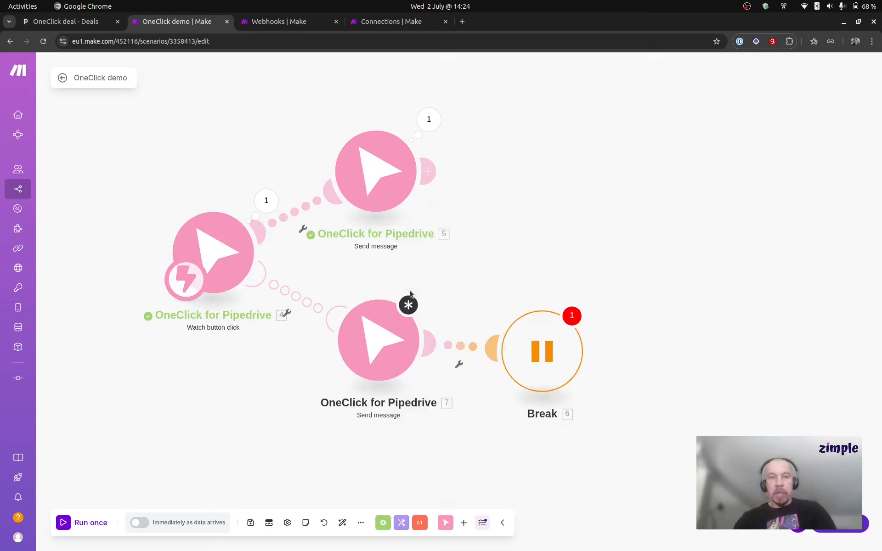
pyautogui.click(391, 336)
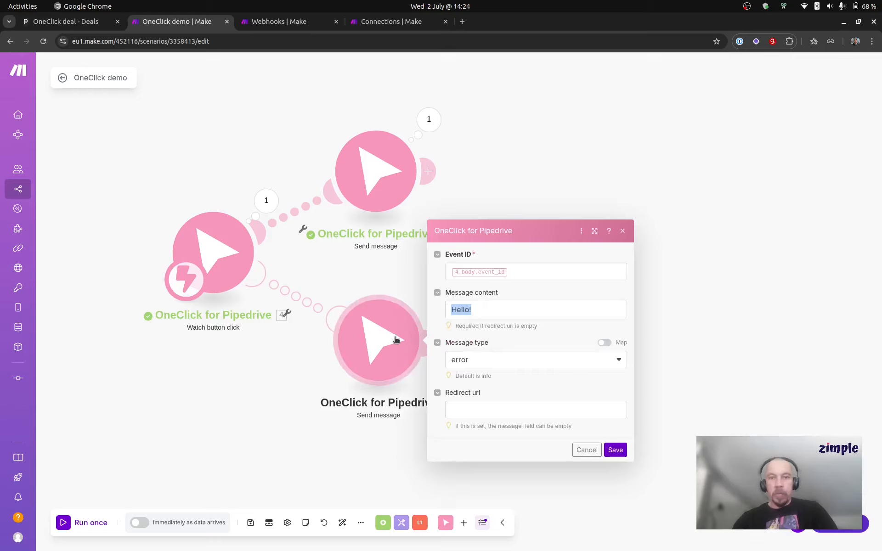
pyautogui.click(492, 313)
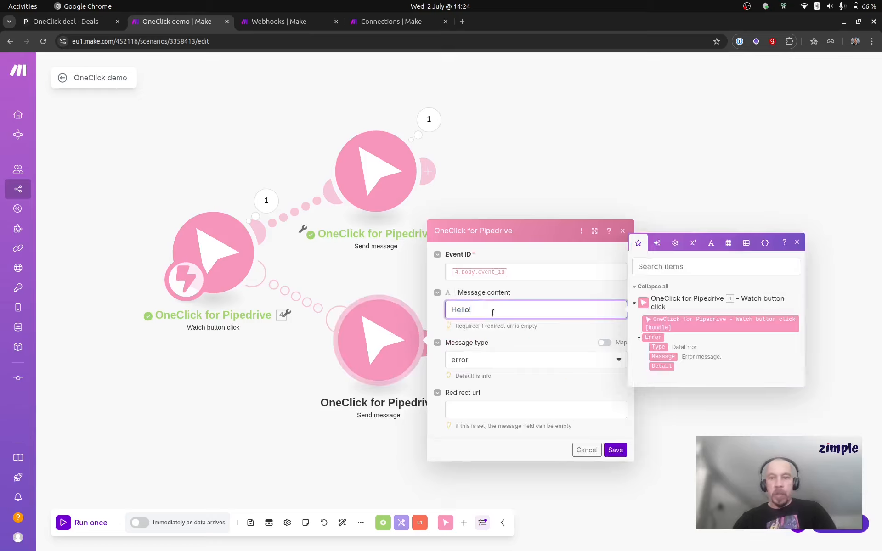
pyautogui.hotkey('ctrl', 'a')
pyautogui.write("That didn't work")
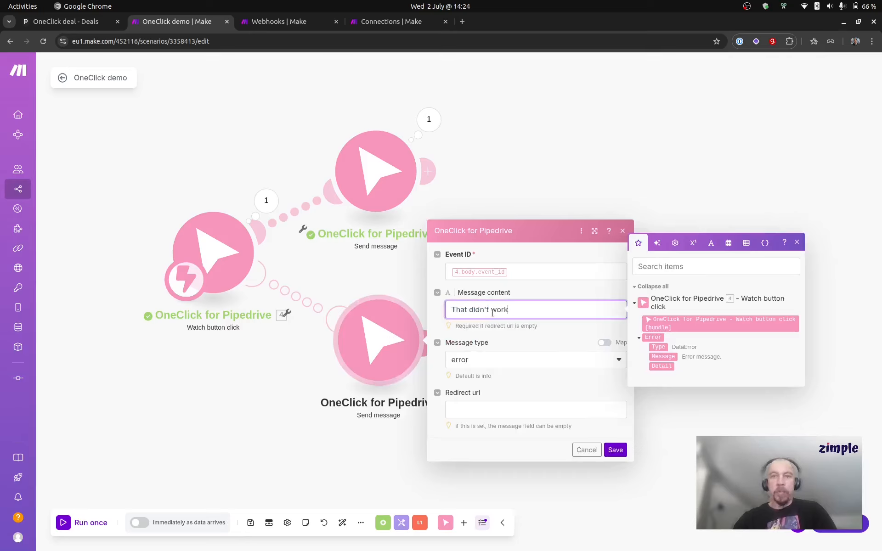
pyautogui.click(568, 327)
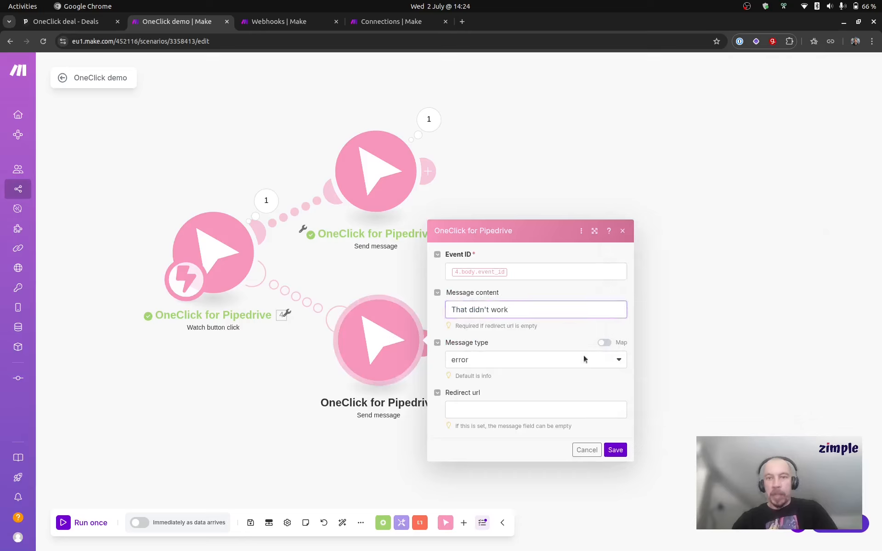
pyautogui.click(616, 451)
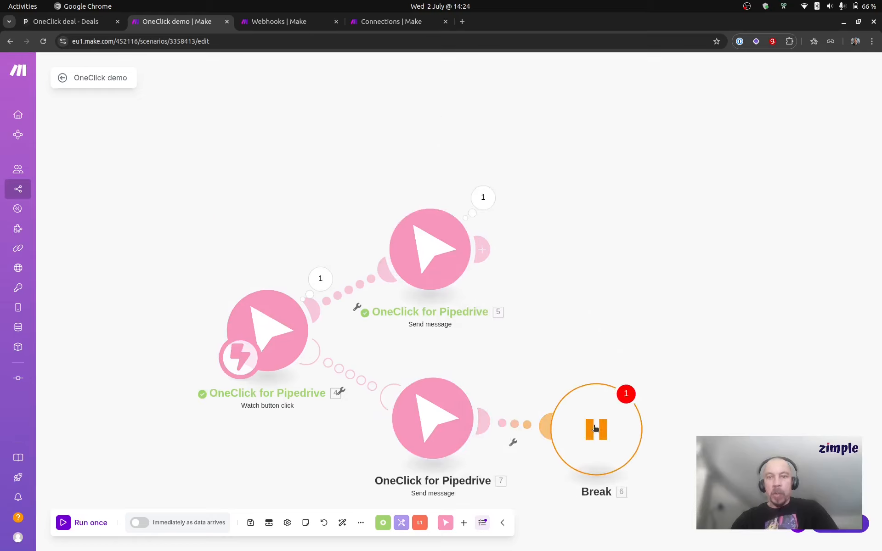
# - Delete the Break handler and the Send message module from the error route
pyautogui.rightClick(595, 429)
pyautogui.click(632, 495)
pyautogui.rightClick(449, 405)
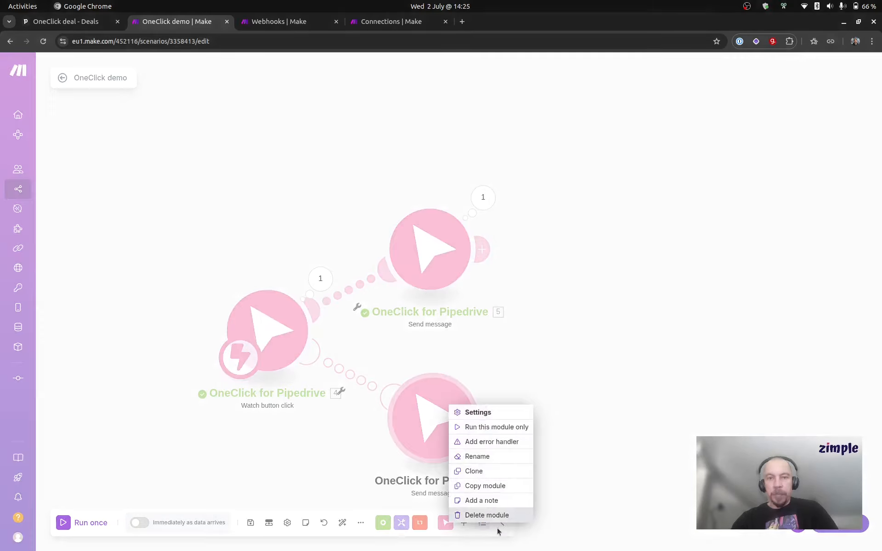
pyautogui.click(482, 515)
# - Clone the remaining Send message module as the following module and save it with content "All done" and message type success
pyautogui.rightClick(439, 253)
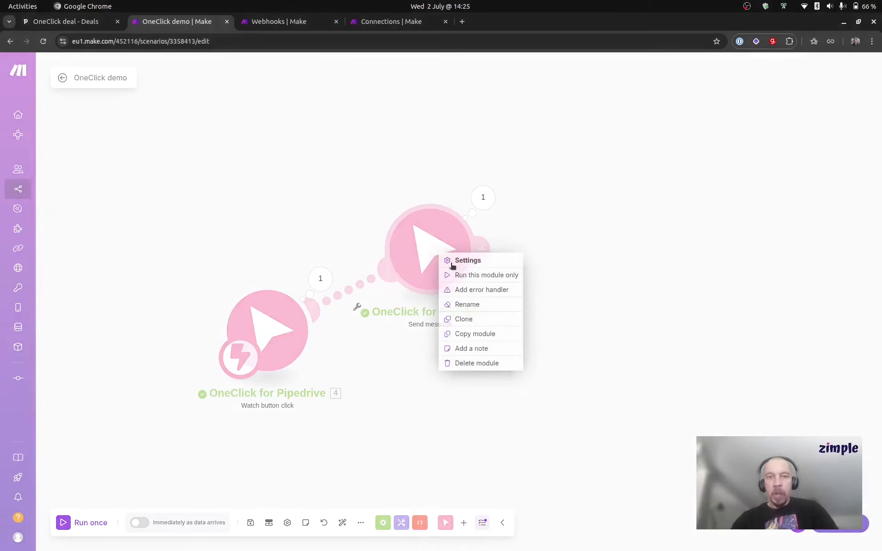
pyautogui.click(490, 318)
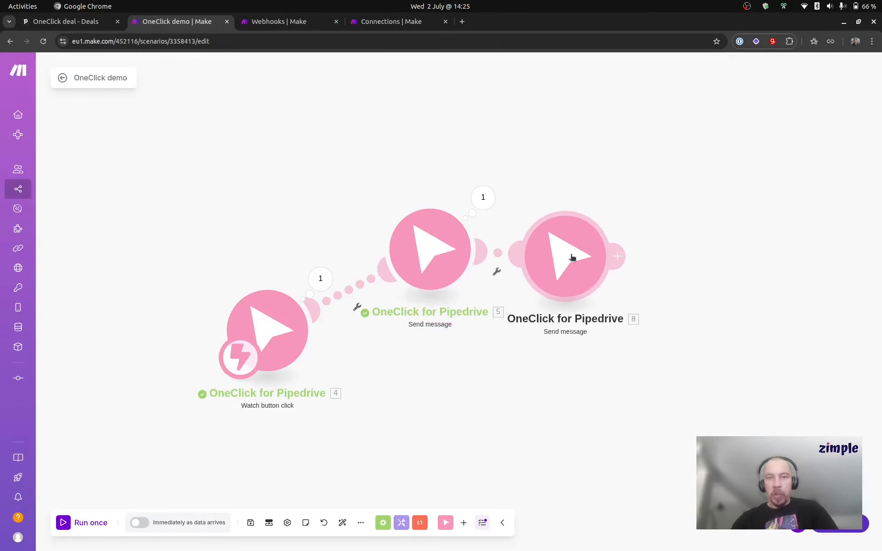
pyautogui.click(572, 257)
pyautogui.doubleClick(671, 227)
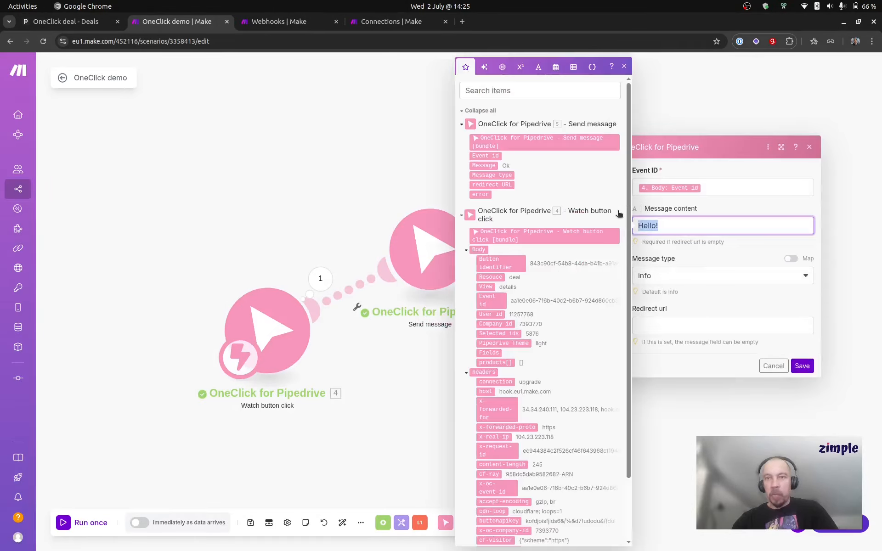
pyautogui.write('All done')
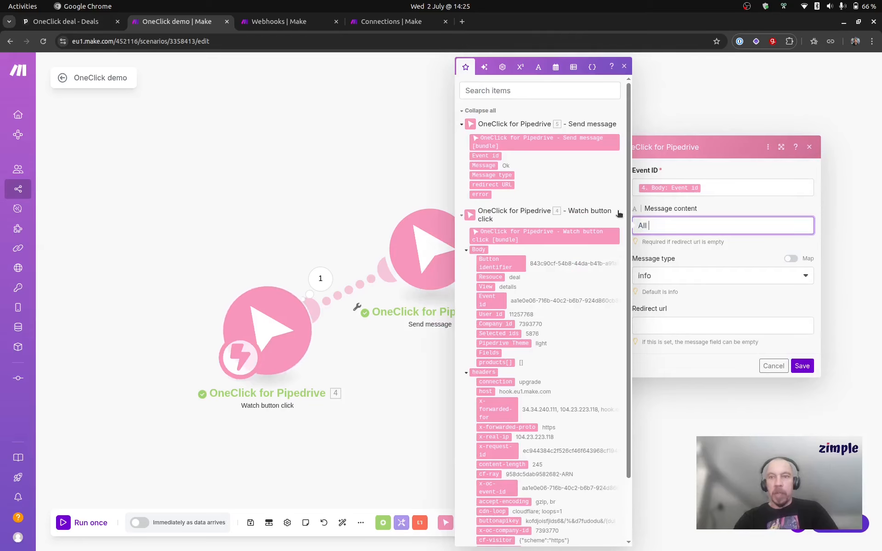
pyautogui.click(677, 281)
pyautogui.click(680, 307)
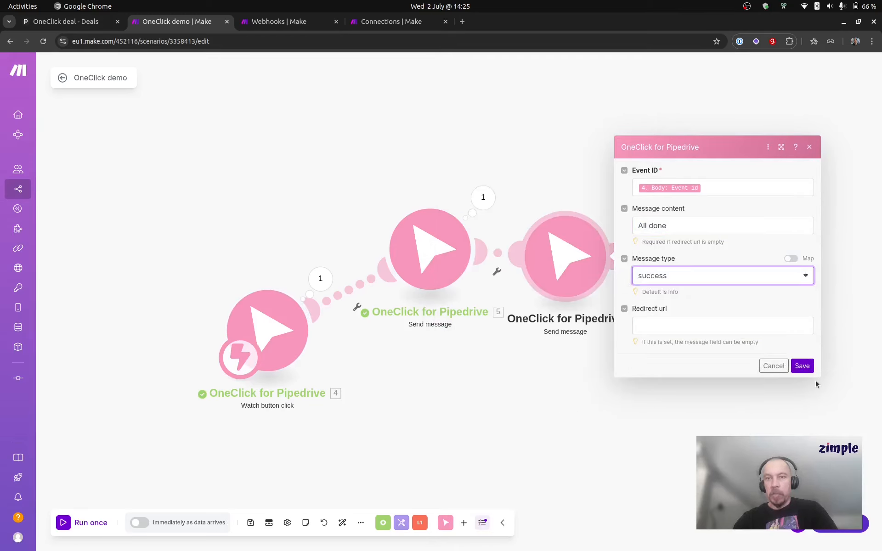
pyautogui.click(802, 366)
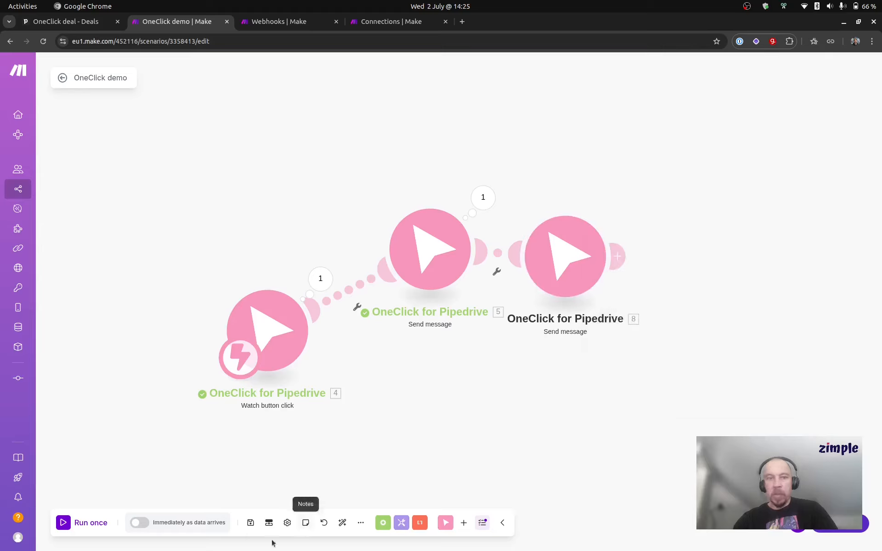
# - Test a single run by triggering My first button on the Pipedrive deal, view its received messages, and return to the button list
pyautogui.click(95, 522)
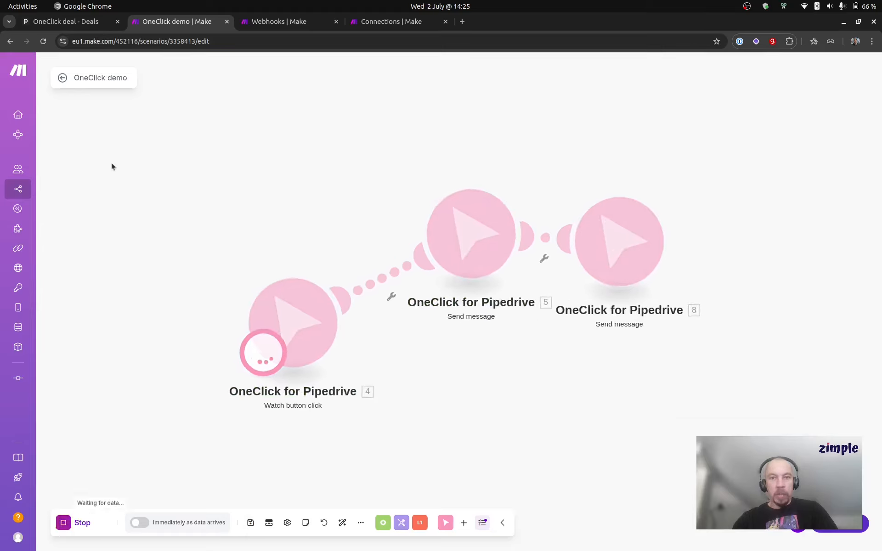
pyautogui.click(65, 22)
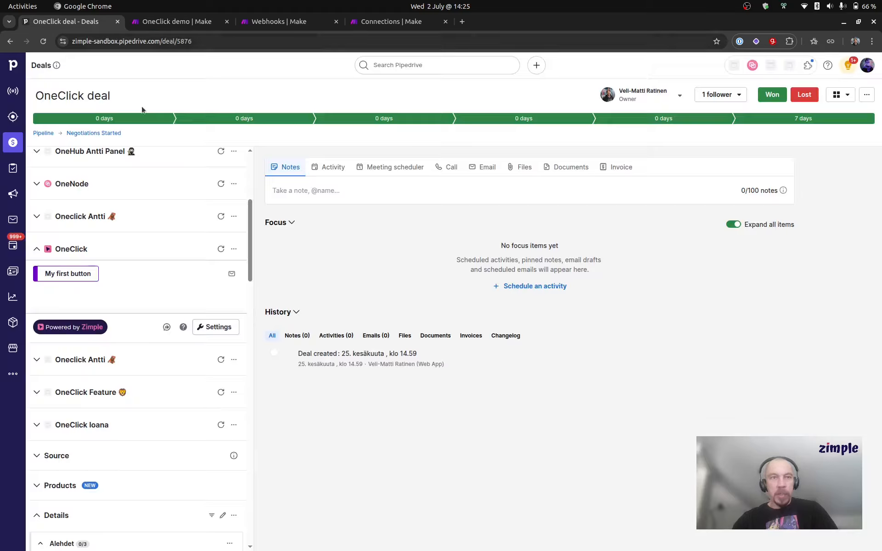
pyautogui.click(76, 274)
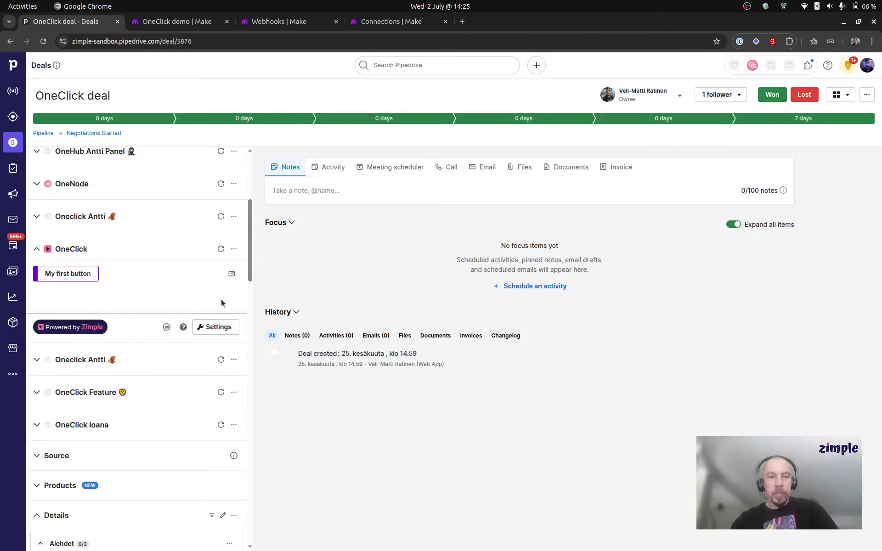
pyautogui.click(231, 275)
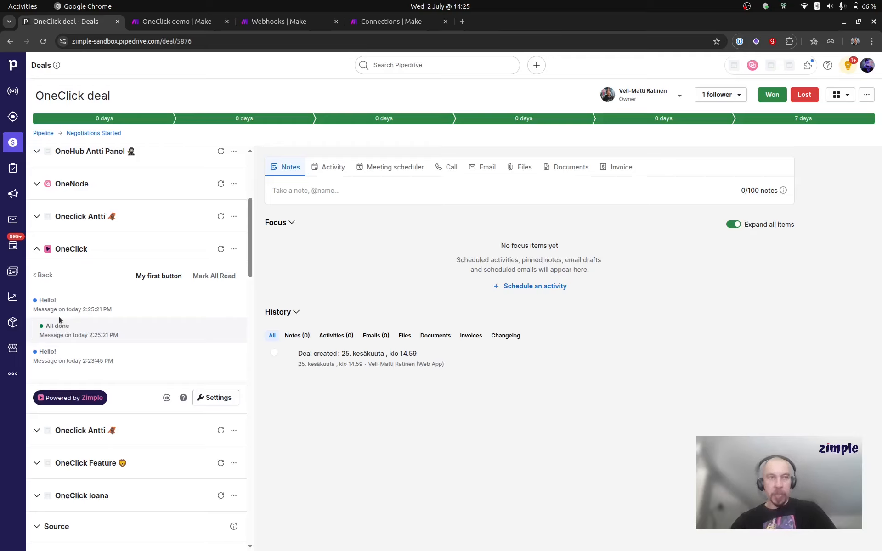
pyautogui.click(43, 275)
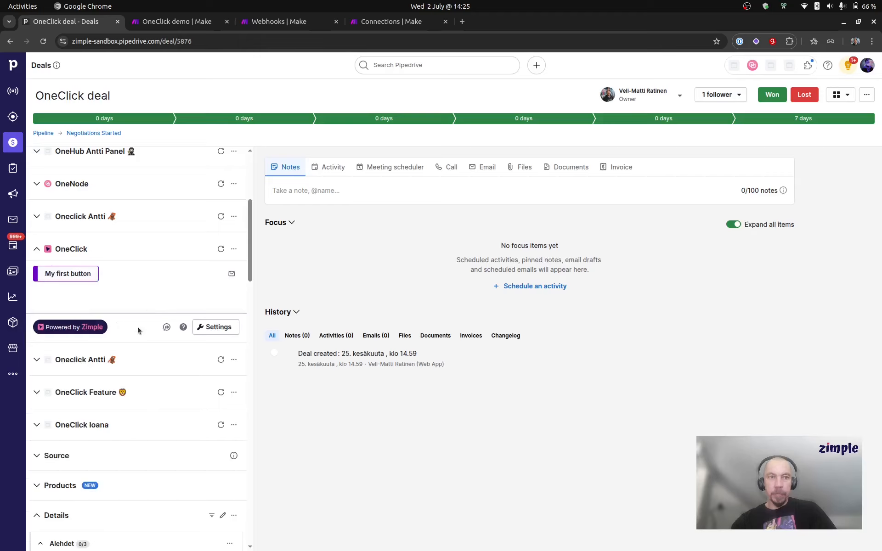
# - Return to the Make scenario and rearrange the two Send message modules side by side, higher than and well apart from Watch button click
pyautogui.click(193, 21)
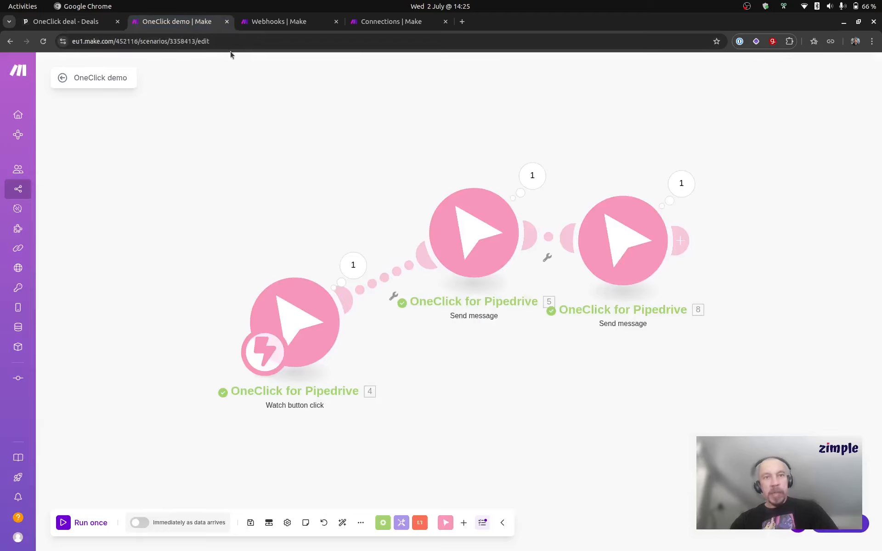
pyautogui.moveTo(347, 159); pyautogui.dragTo(212, 155)
pyautogui.scroll(-2, 203, 130)
pyautogui.moveTo(449, 210); pyautogui.dragTo(471, 197)
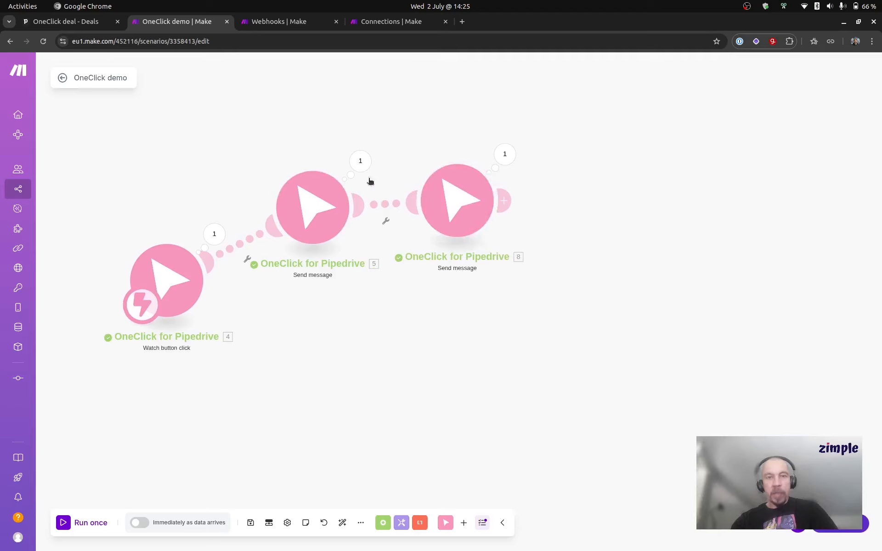
pyautogui.moveTo(327, 202); pyautogui.dragTo(316, 154)
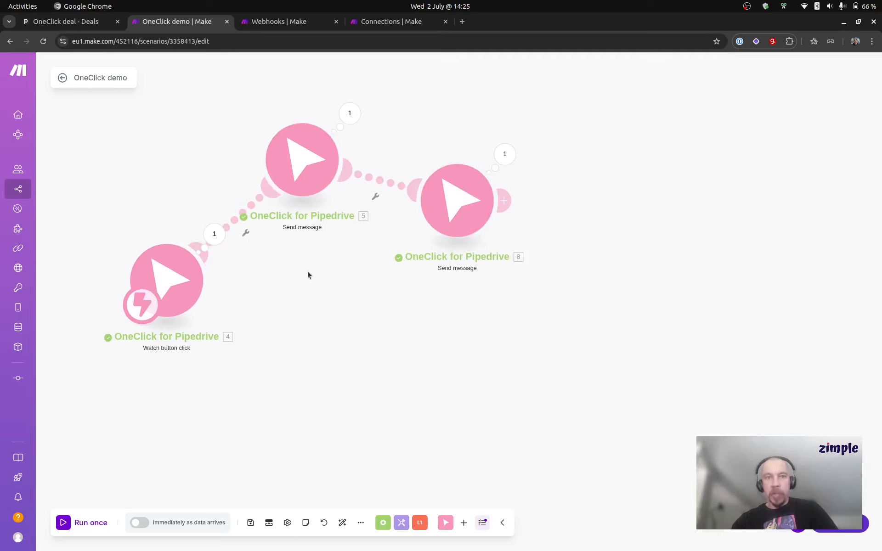
pyautogui.moveTo(311, 287); pyautogui.dragTo(309, 303)
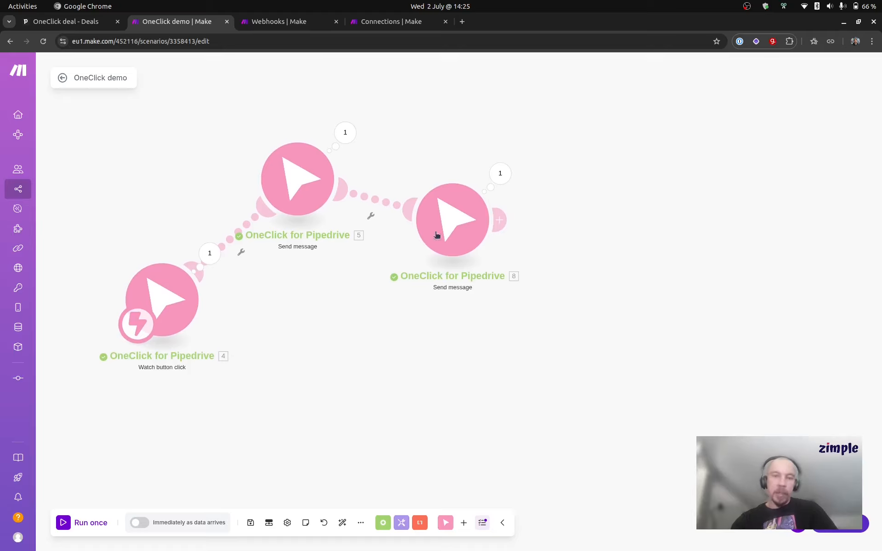
pyautogui.moveTo(437, 234); pyautogui.dragTo(439, 178)
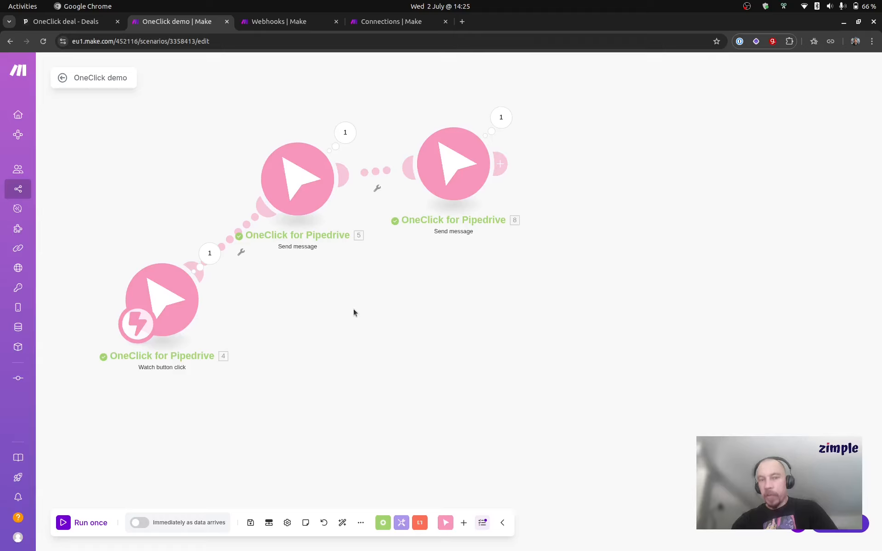
pyautogui.moveTo(358, 313); pyautogui.dragTo(384, 358)
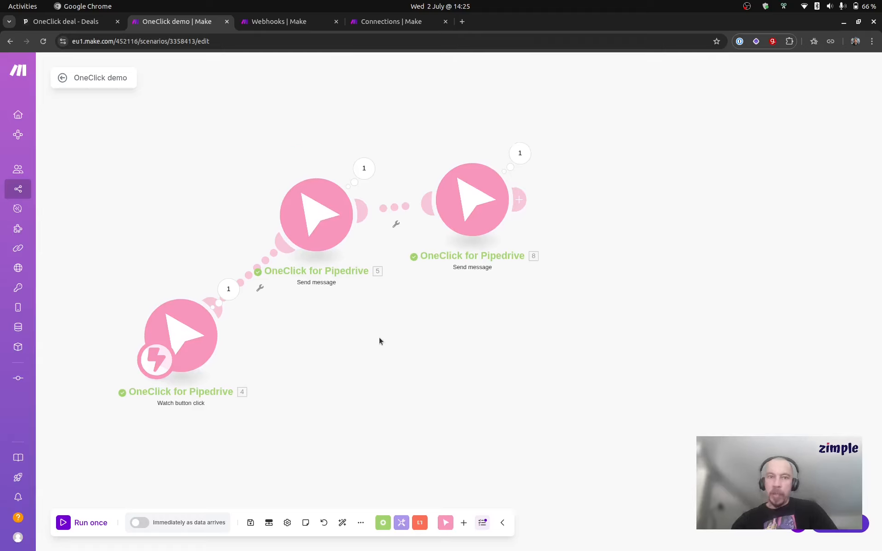
pyautogui.scroll(-1, 376, 329)
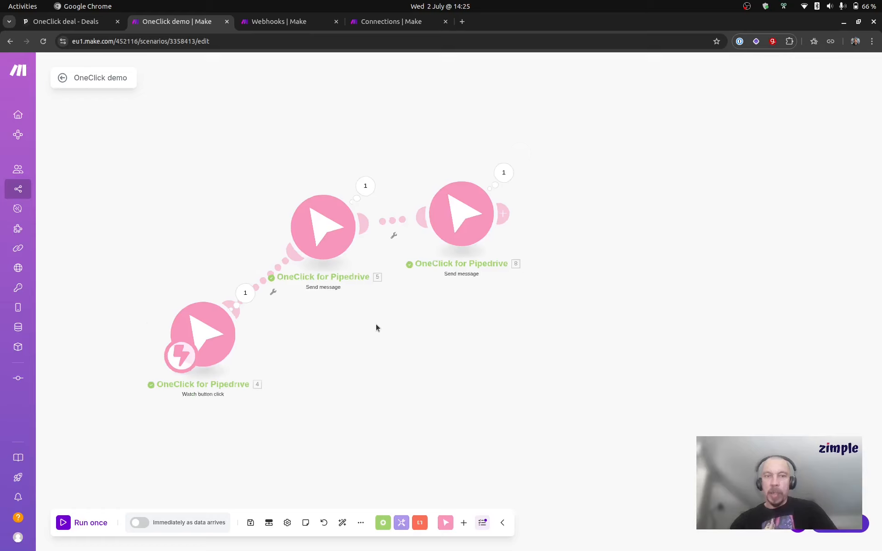